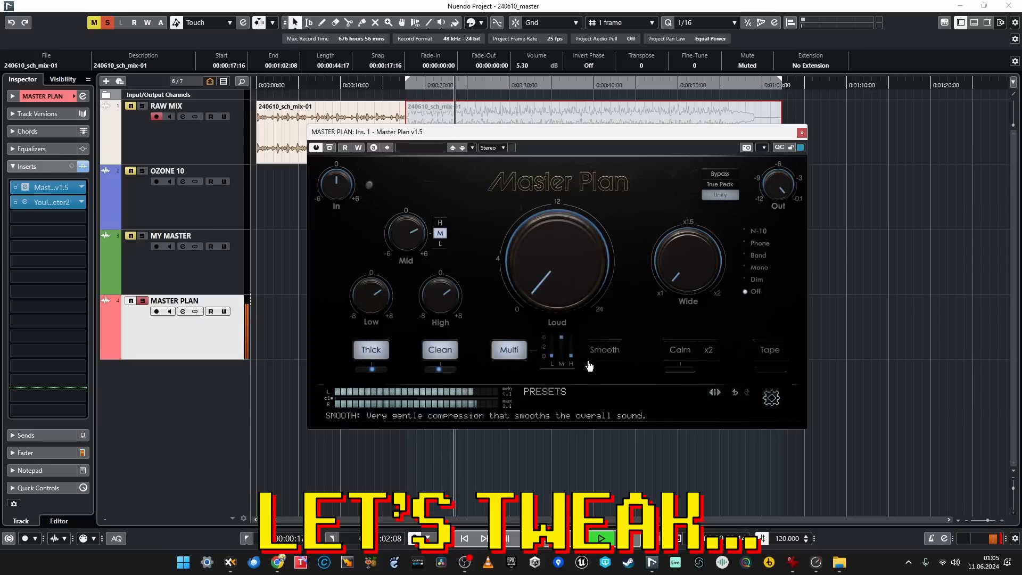
Step: Try multiband compression amounts between 0 and 6 dB on the individual bands during playback
drag(562, 360, 568, 416)
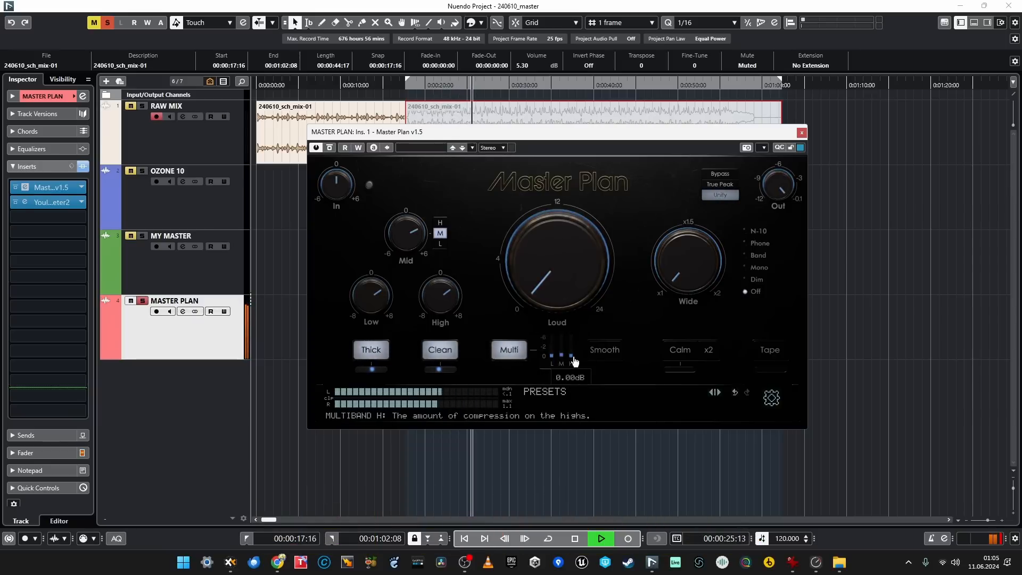
drag(572, 359, 561, 418)
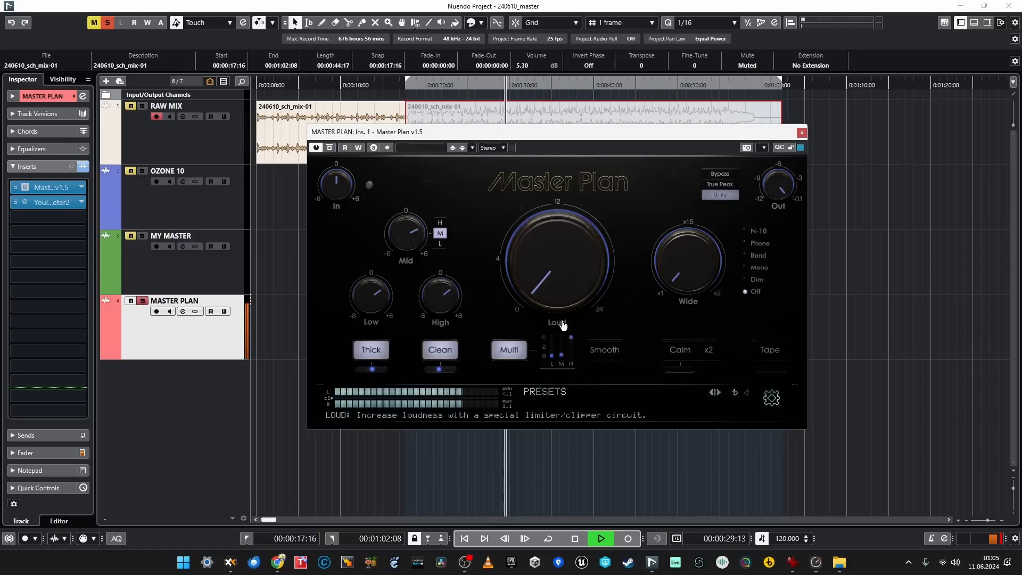
drag(561, 359, 573, 269)
drag(555, 356, 557, 290)
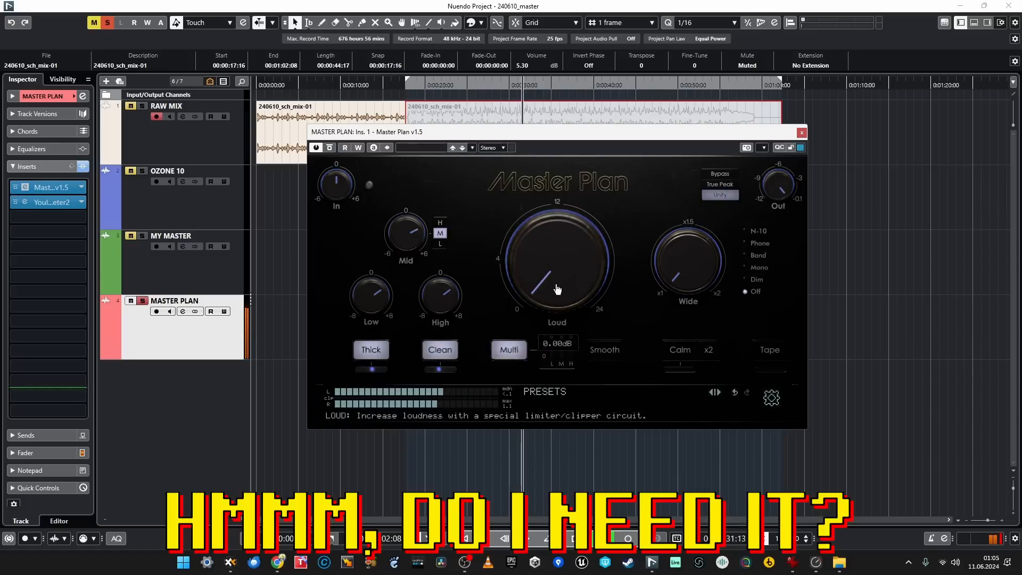
drag(555, 341, 563, 408)
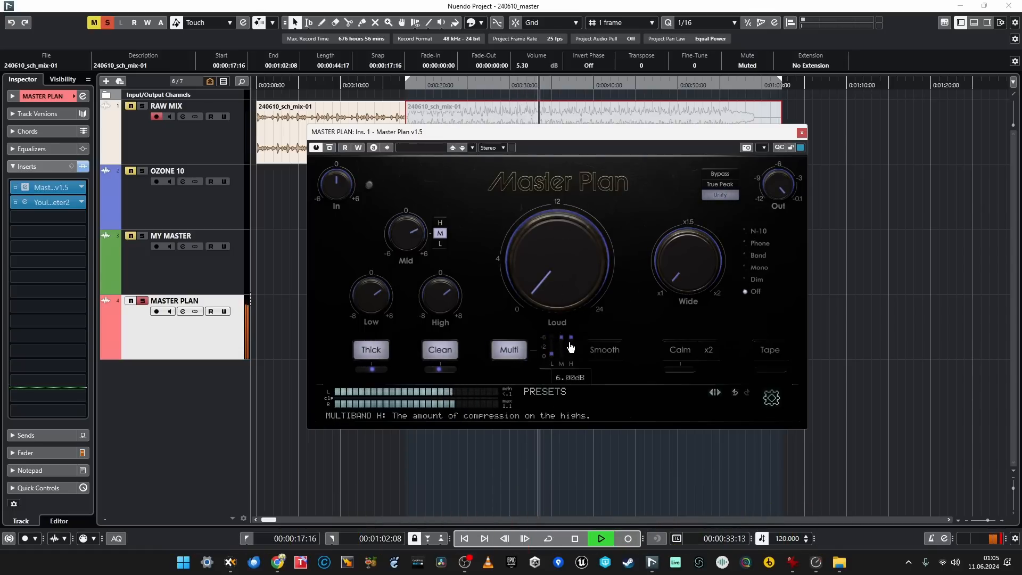
drag(562, 342, 578, 362)
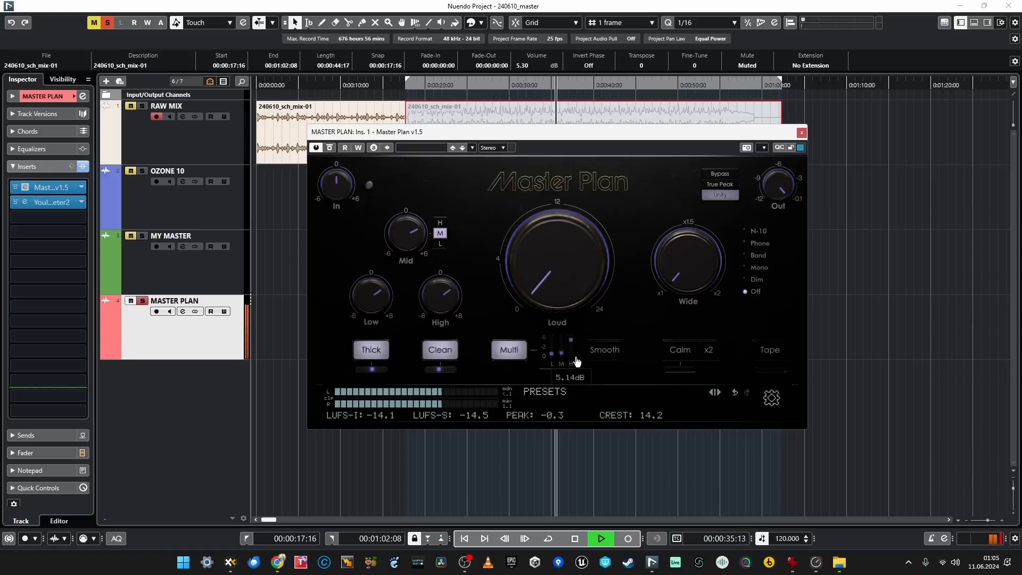
Step: Compare the sound with Multi and Smooth toggled, leaving multiband compression off and Smooth on
click(510, 349)
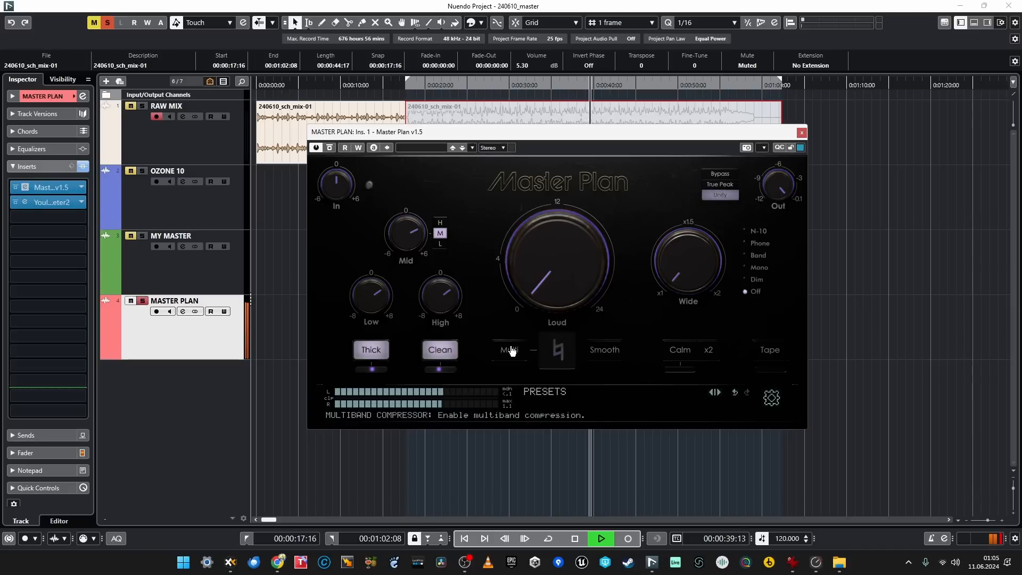
click(510, 350)
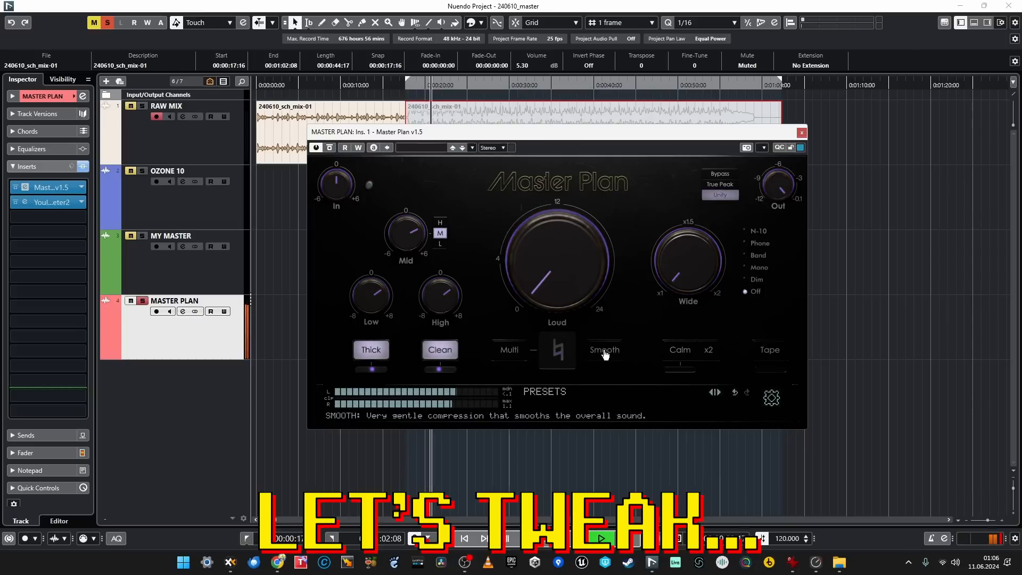
click(605, 352)
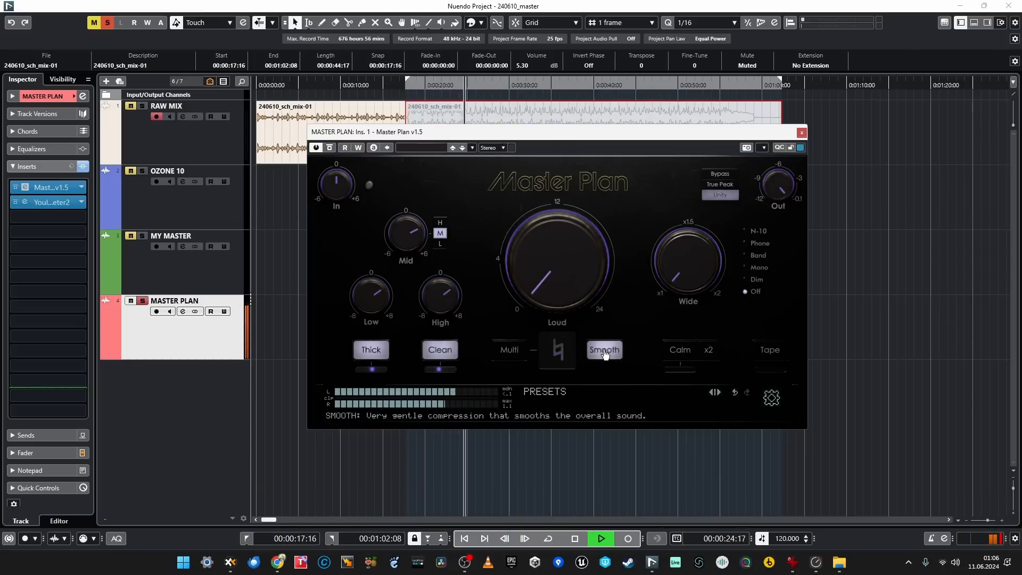
click(605, 353)
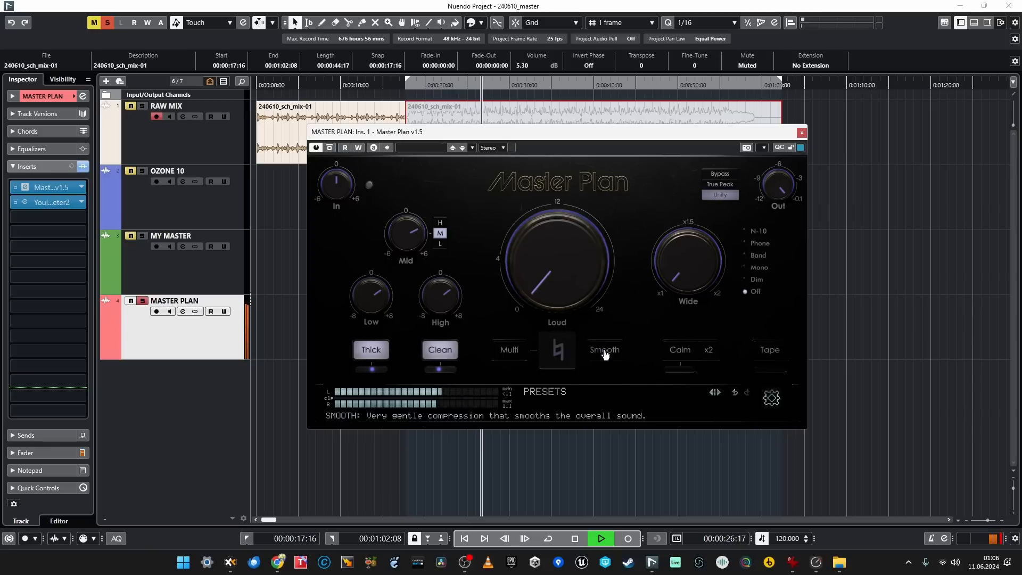
click(606, 353)
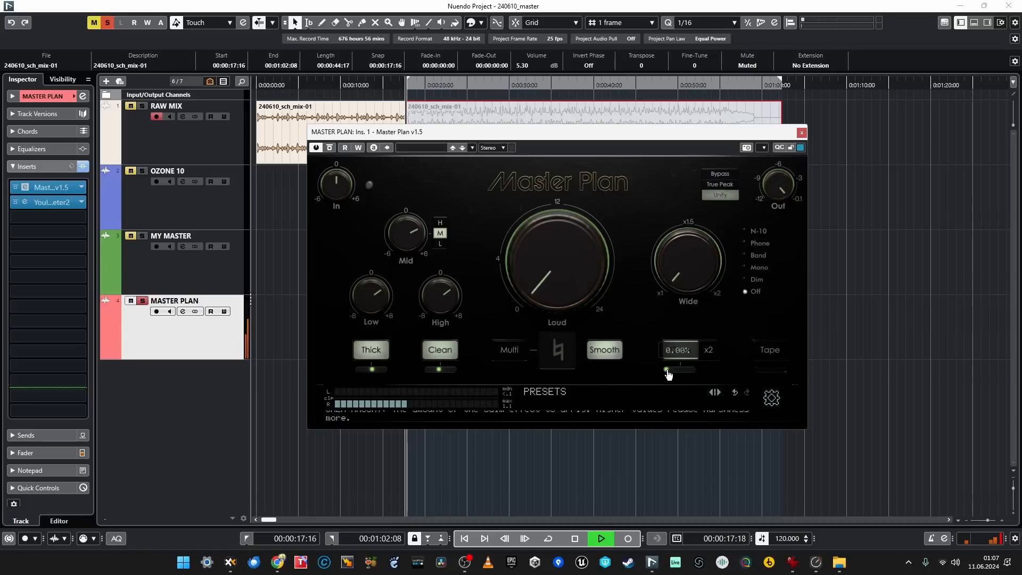
Step: Try Calm at 100%, comparing it on and off and with x2 enabled, and stop playback
drag(669, 375, 701, 370)
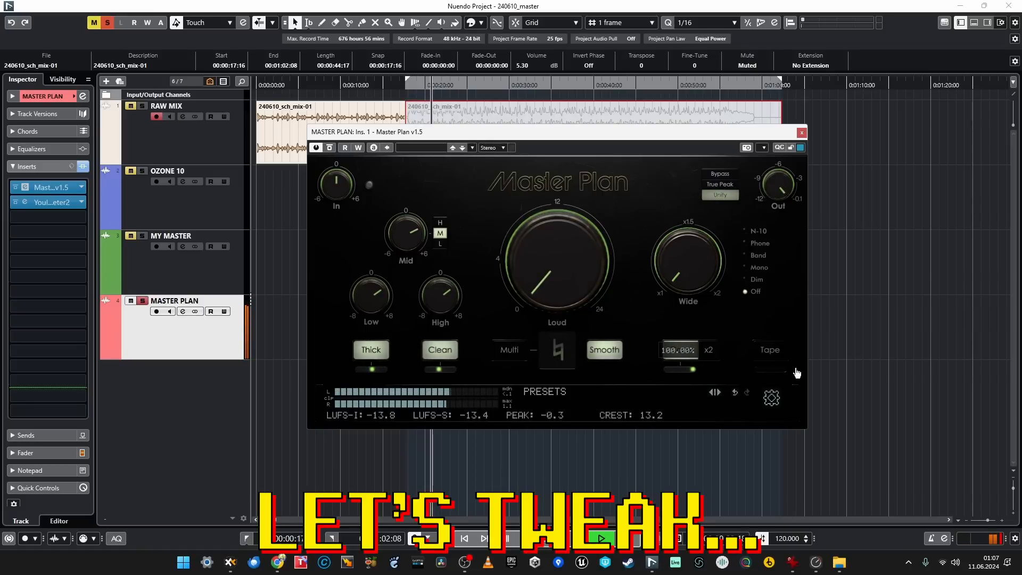
click(683, 354)
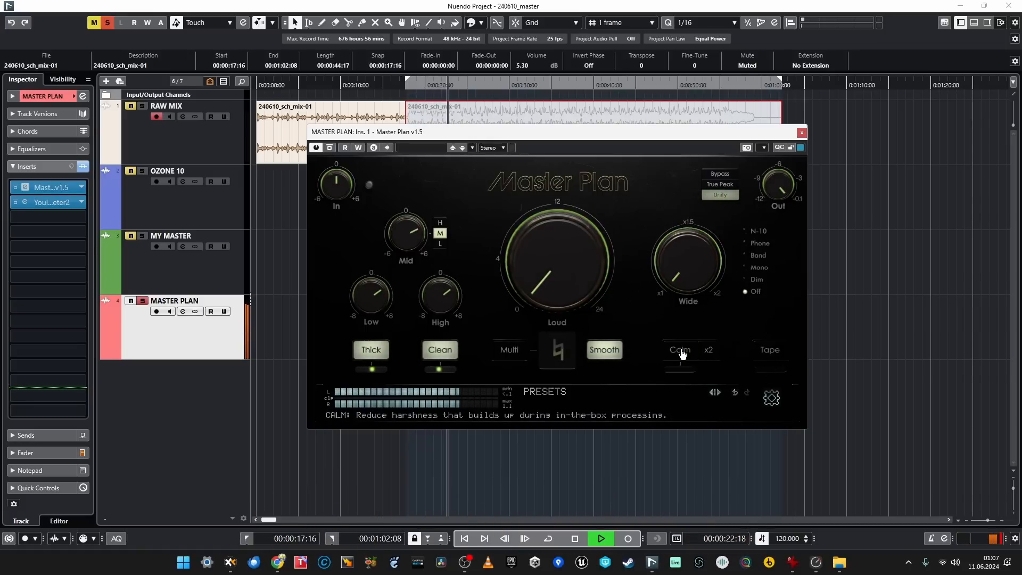
click(681, 354)
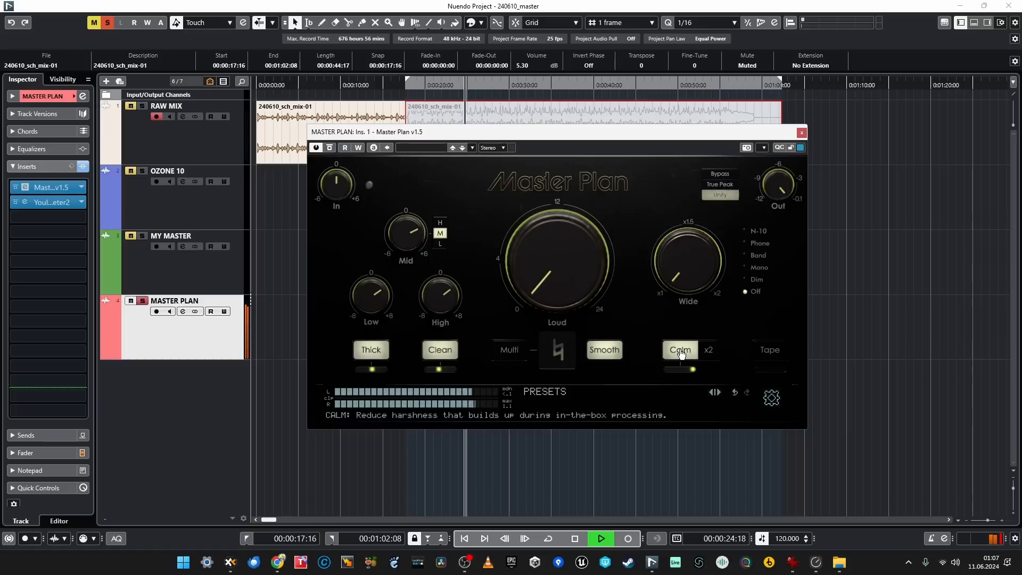
click(681, 354)
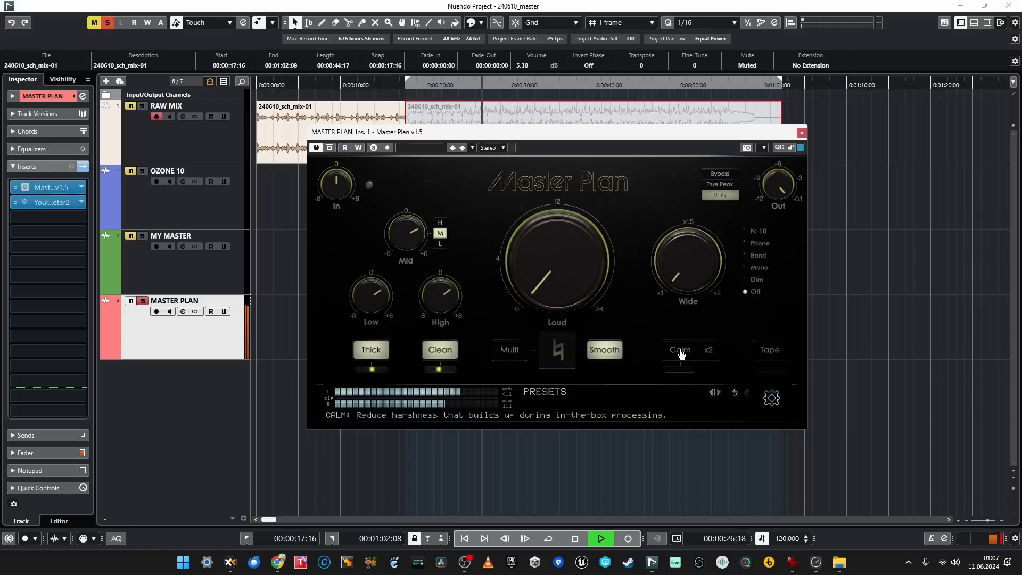
click(682, 353)
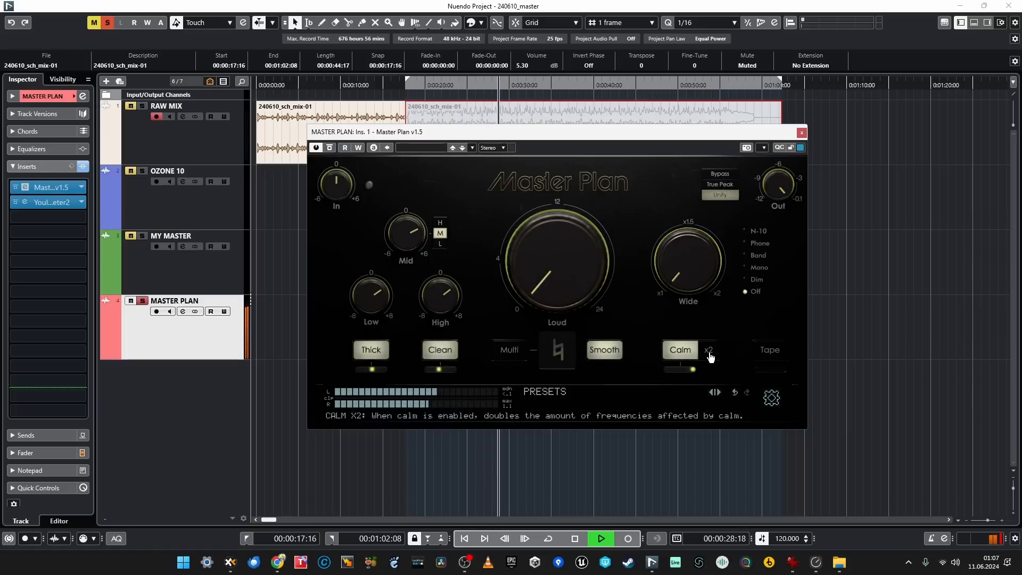
click(710, 354)
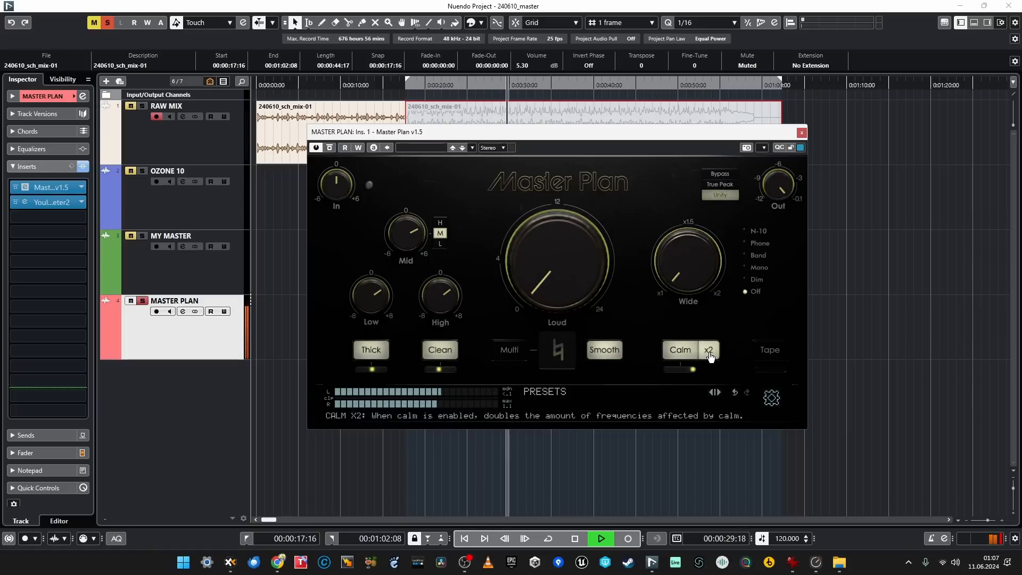
click(676, 354)
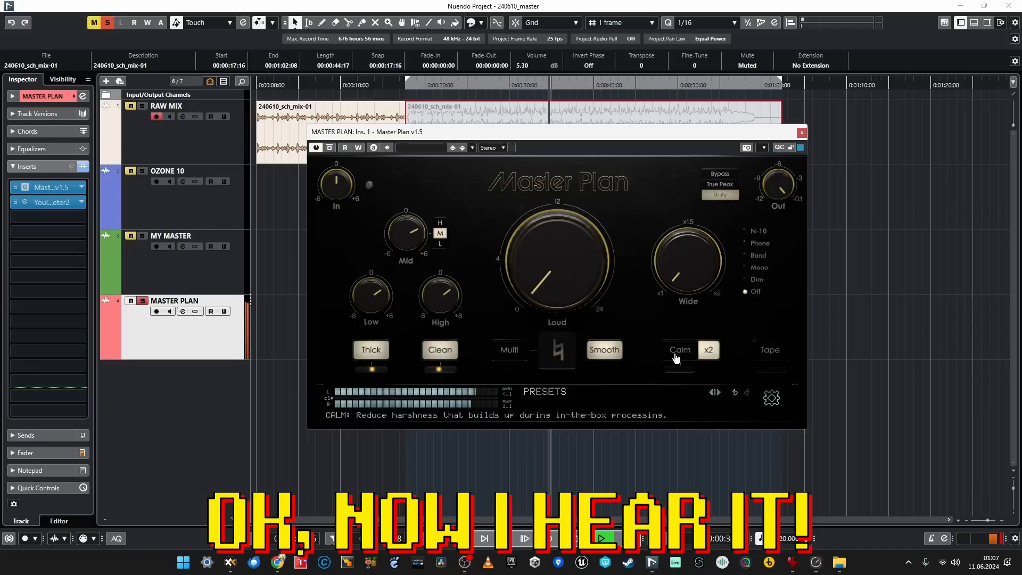
click(675, 355)
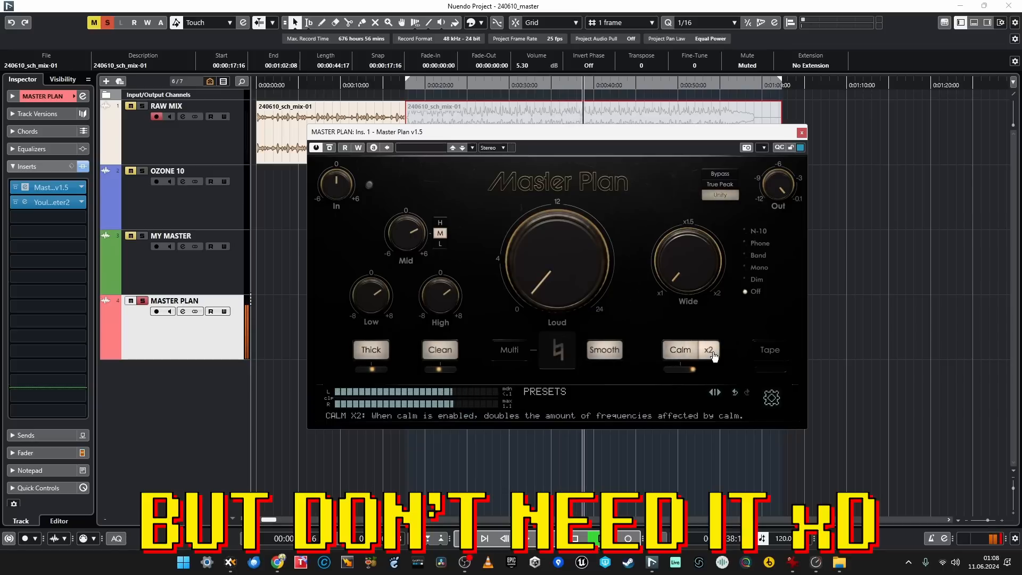
key(space)
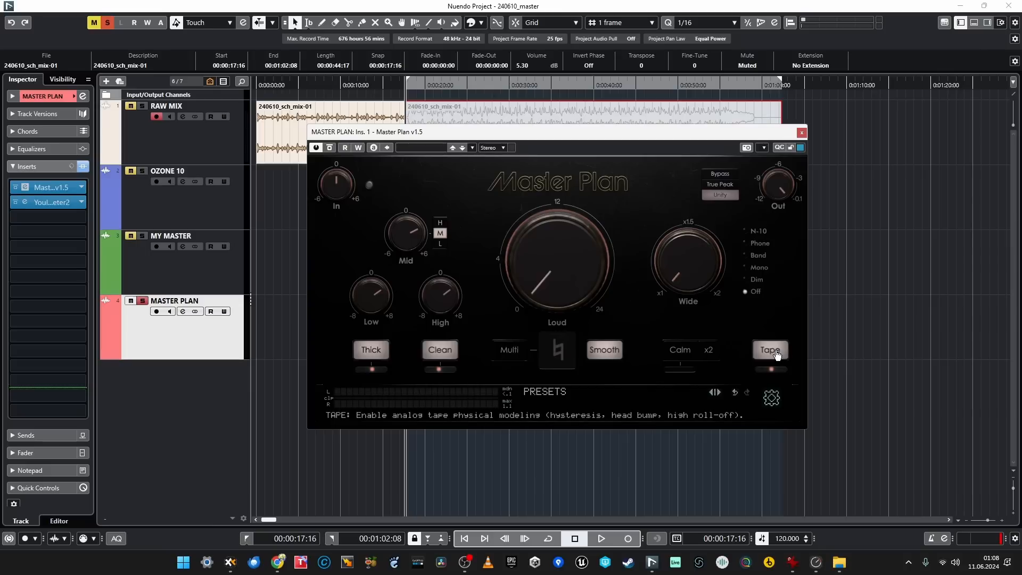
Step: Play the track and compare Tape at 100% tight and at 100% warm with the bypassed plugin
mouse_move(774, 369)
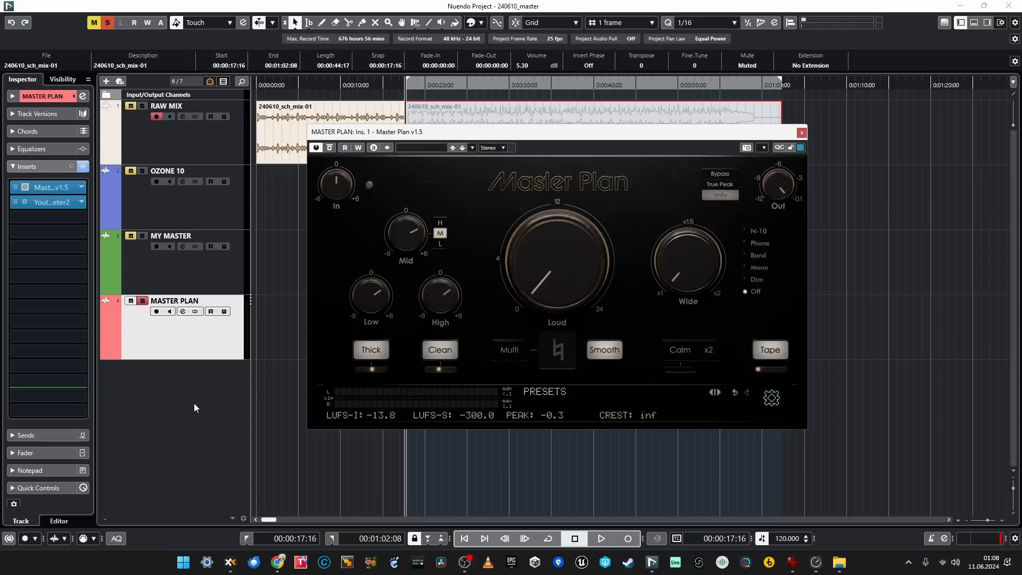
key(space)
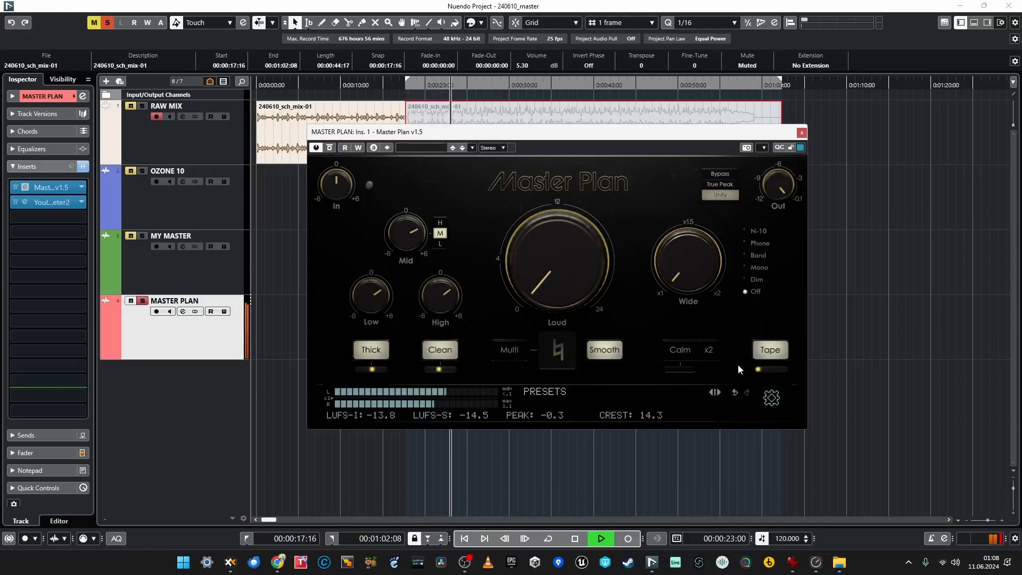
click(330, 148)
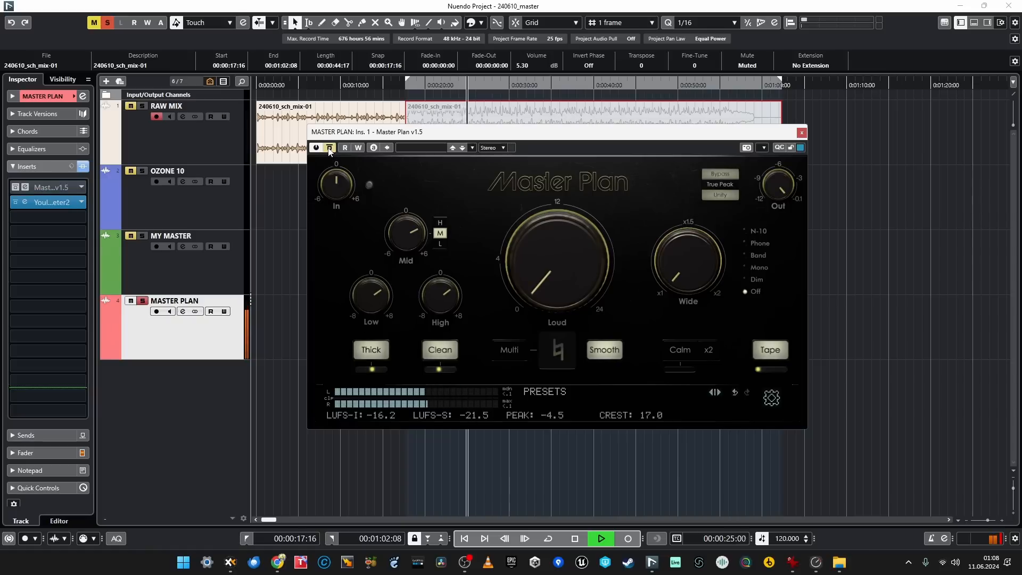
click(330, 148)
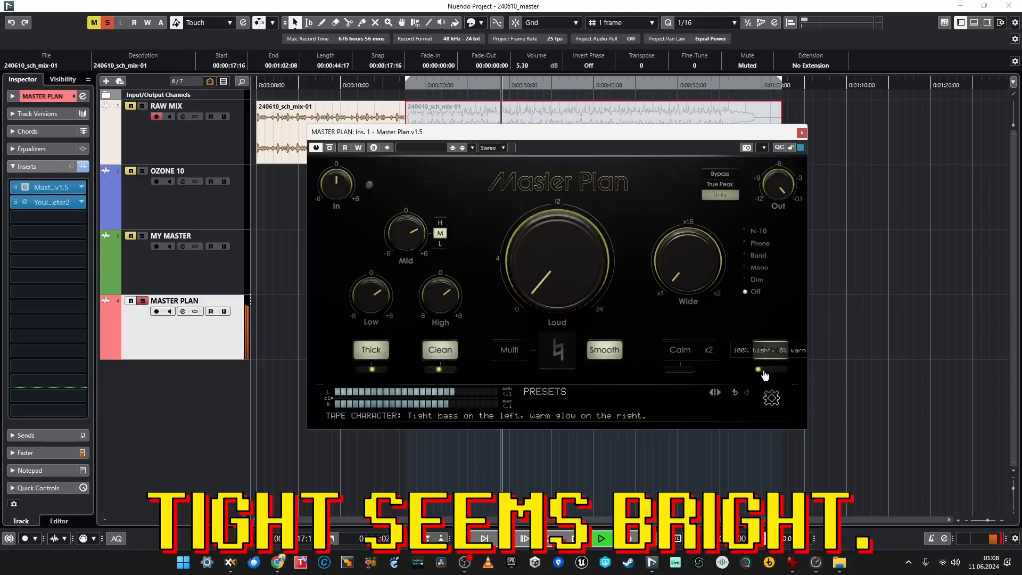
click(329, 148)
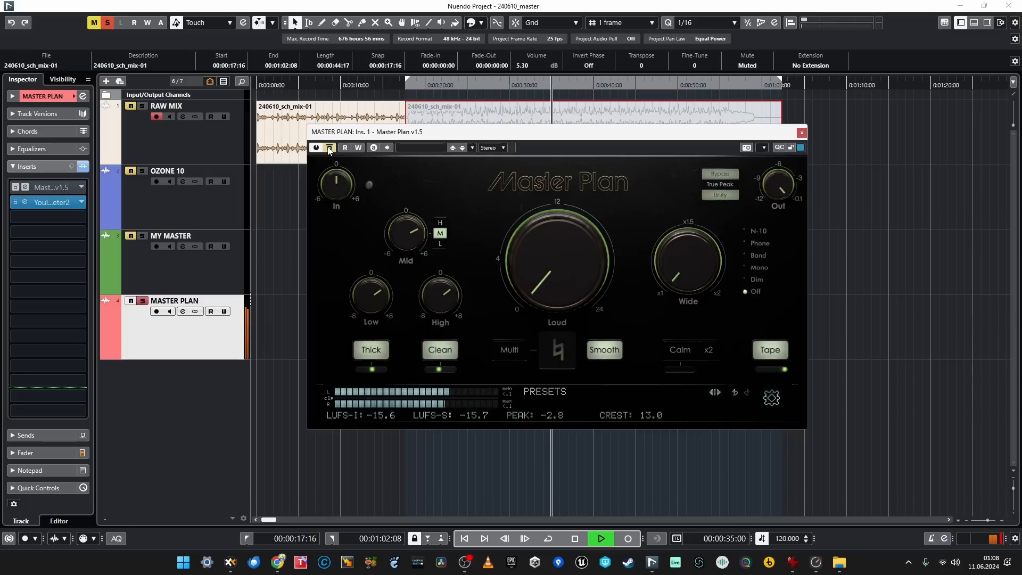
click(329, 148)
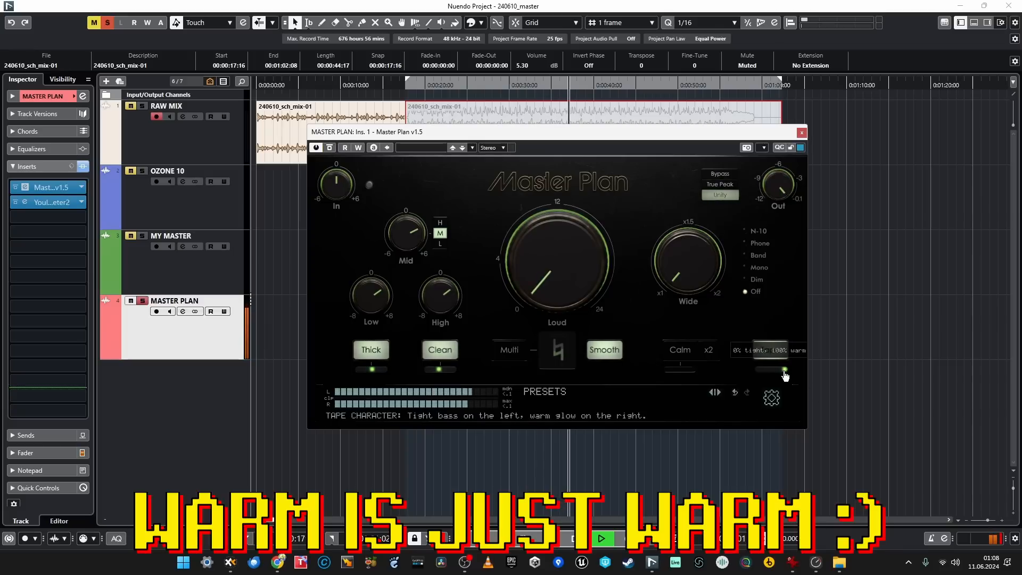
Step: Try a tape character of 51% tight, 49% warm against the bypassed sound, and switch Tape off
drag(785, 370, 769, 398)
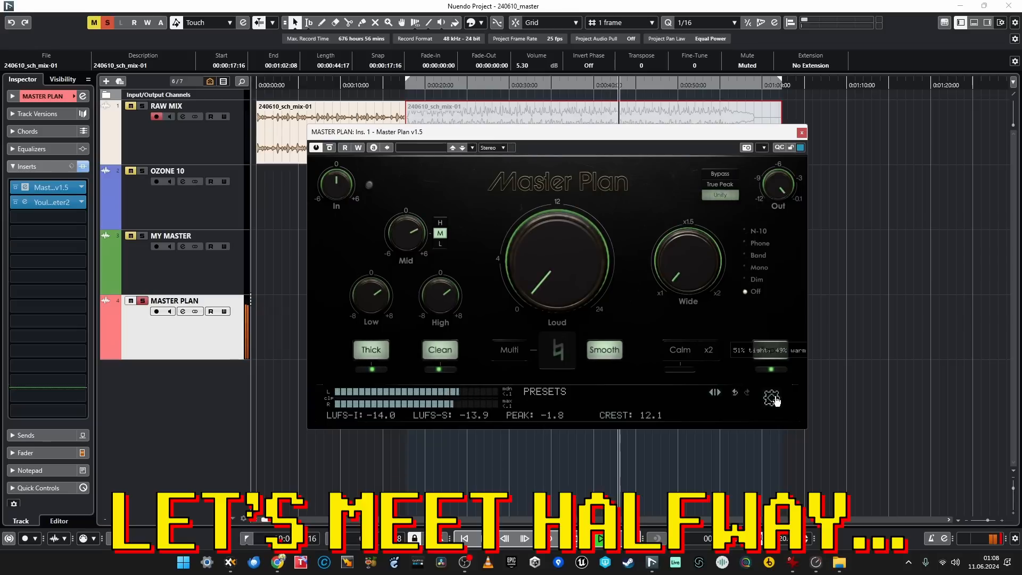
click(329, 148)
click(329, 148)
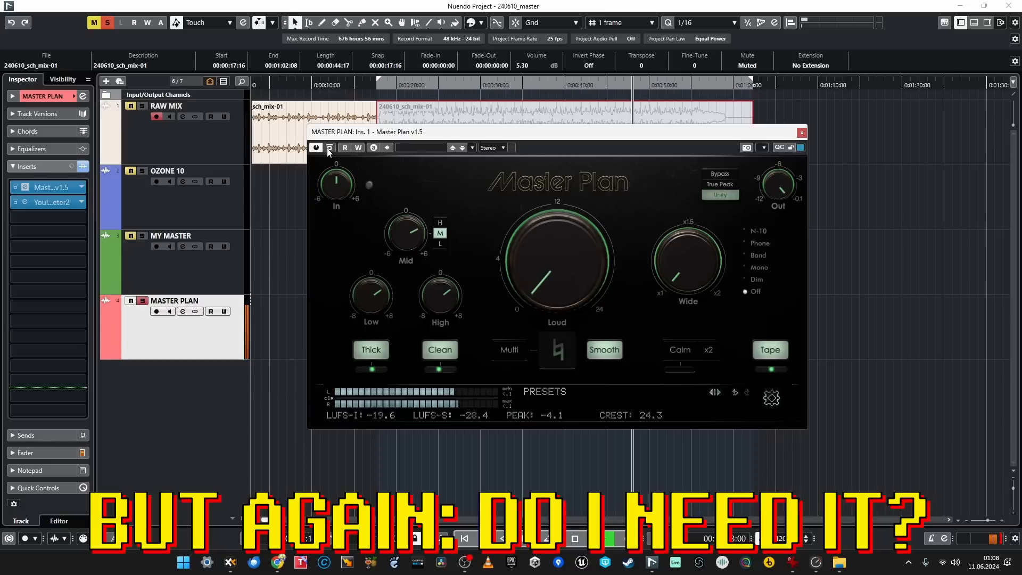
click(777, 356)
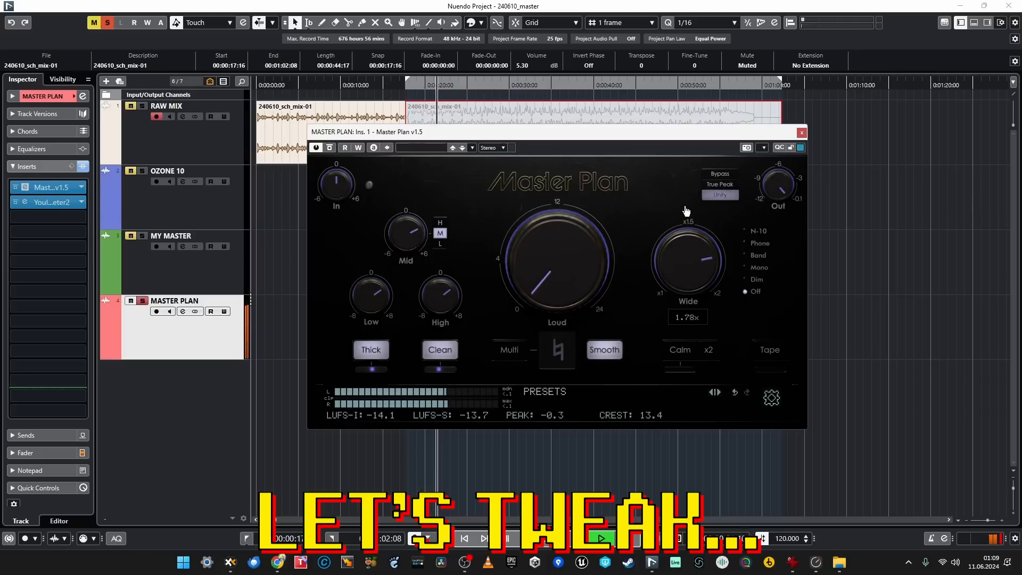
Step: Compare the stereo width at 1.00x and 2.00x, leaving Wide at 2.00x
drag(687, 212, 688, 202)
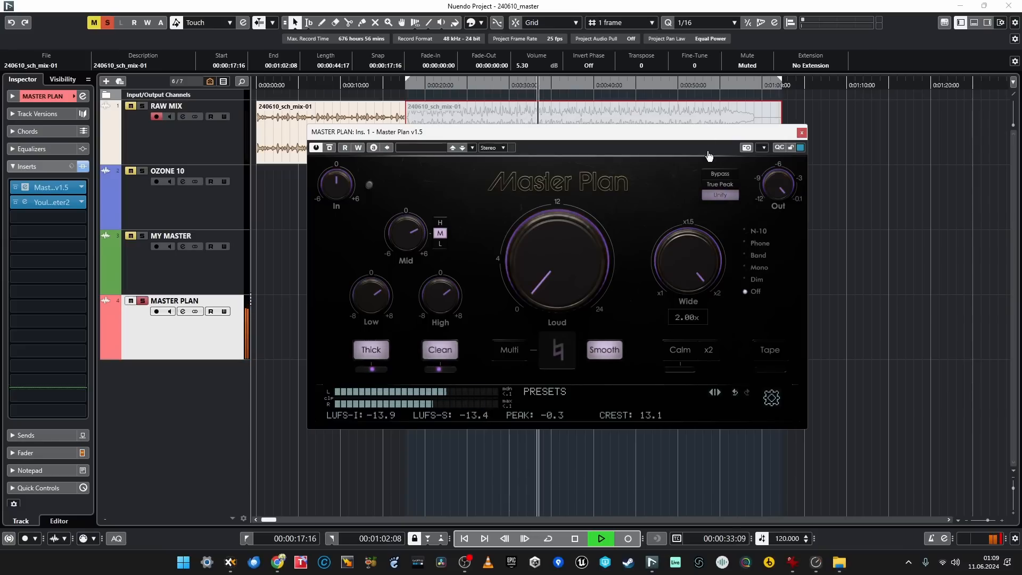
drag(699, 294, 664, 402)
drag(680, 292, 679, 136)
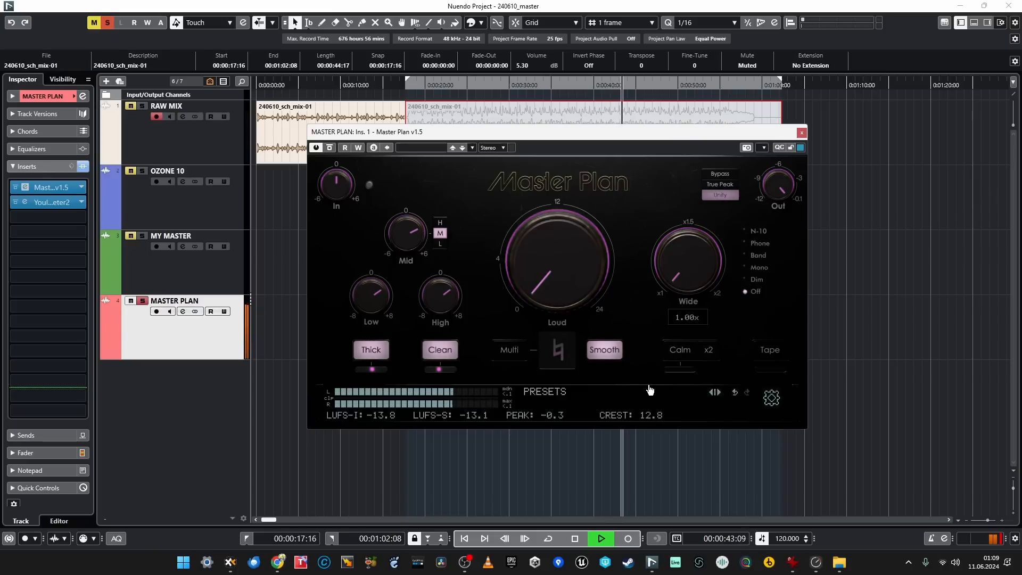
drag(650, 391, 657, 180)
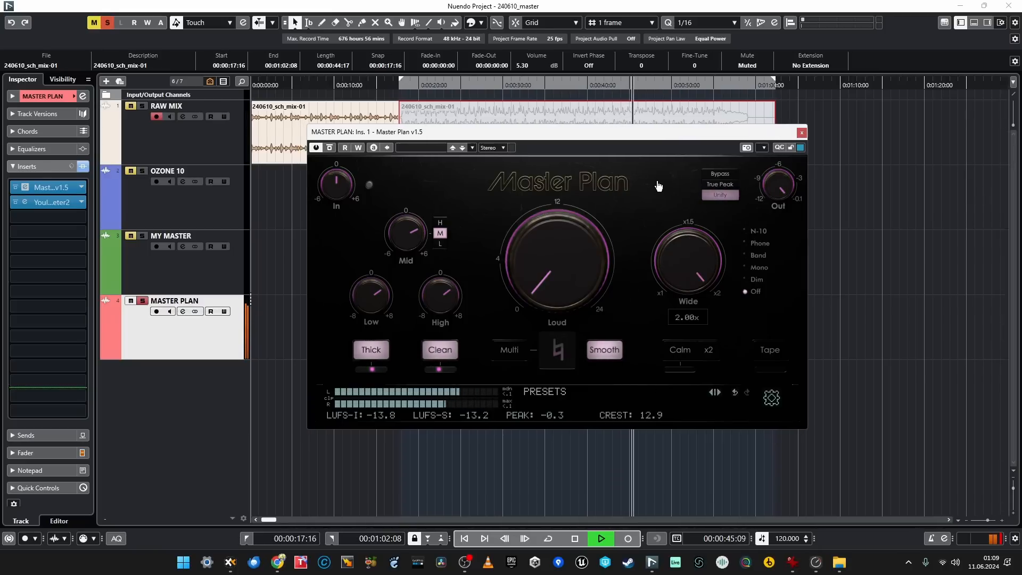